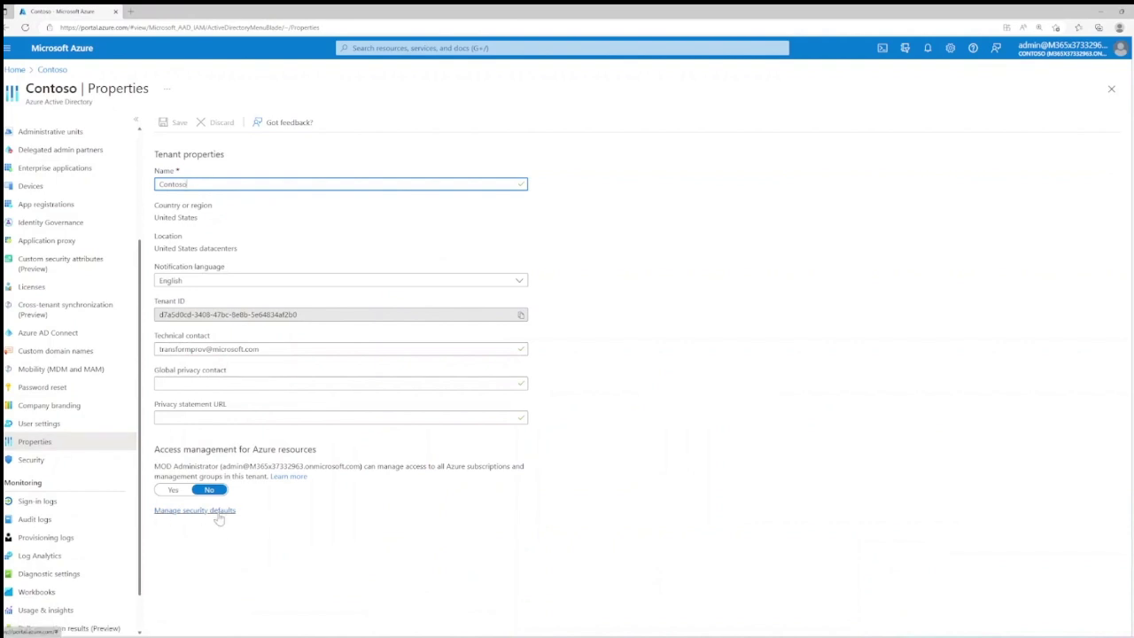
Disable the tenant's security defaults, giving "My organization is using Conditional Access" as the reason, and save the change.
click(218, 515)
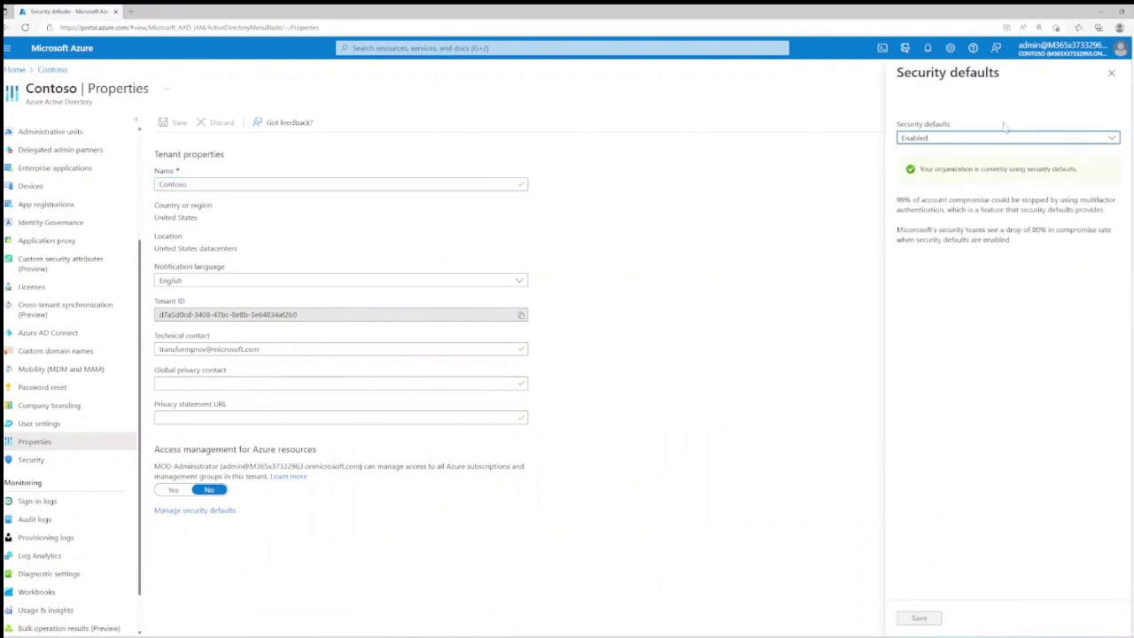
click(1105, 141)
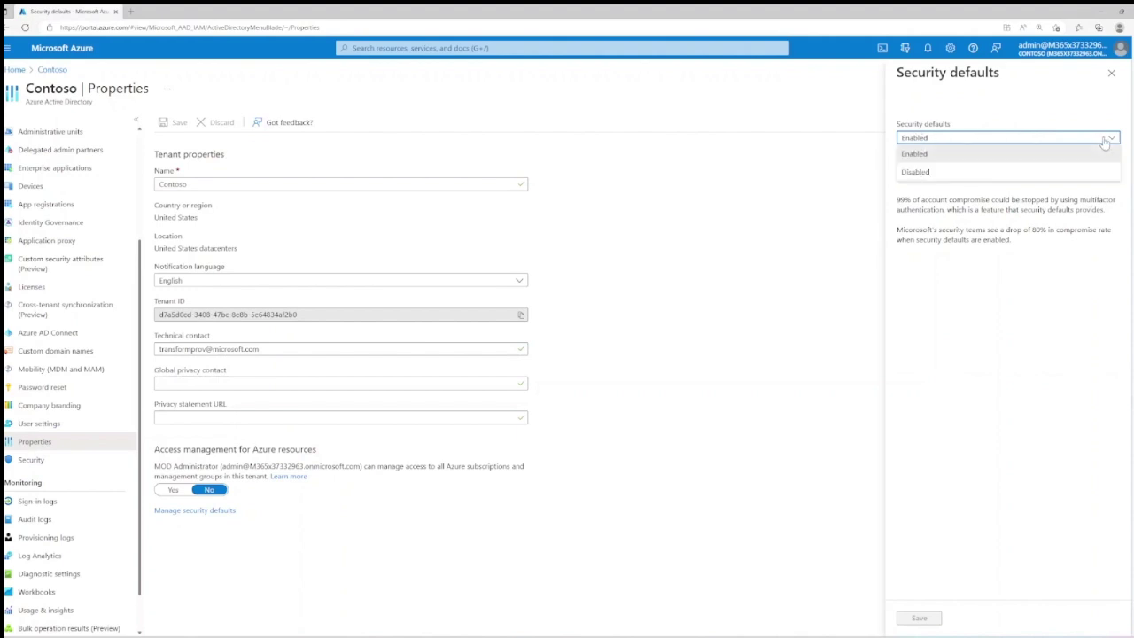
click(1069, 172)
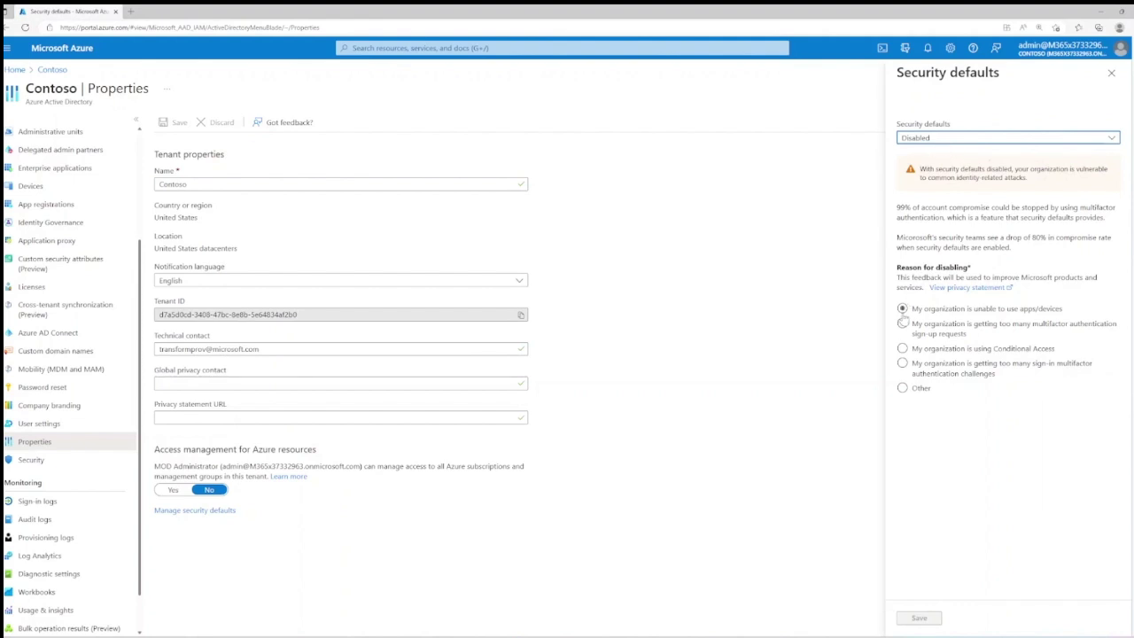
click(953, 374)
click(902, 349)
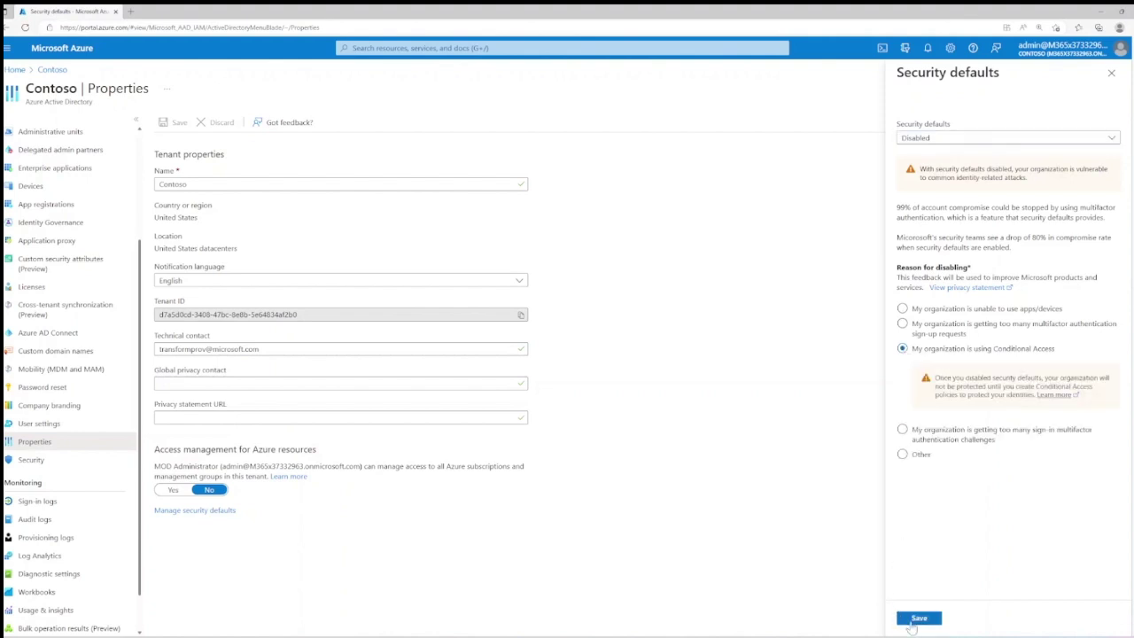
click(916, 620)
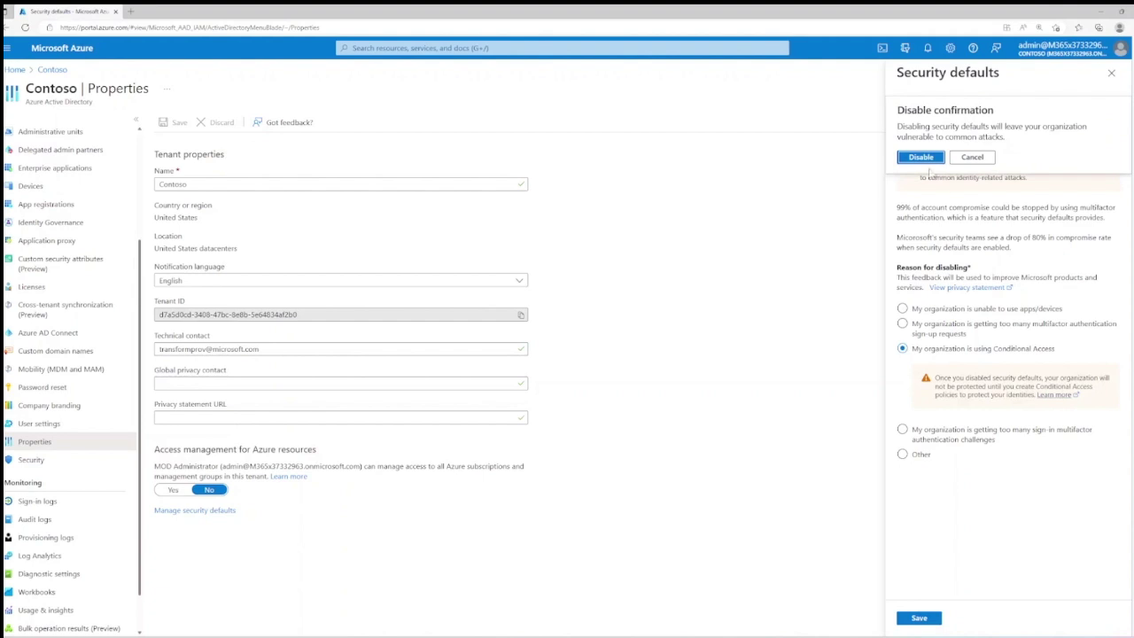
click(926, 157)
click(926, 157)
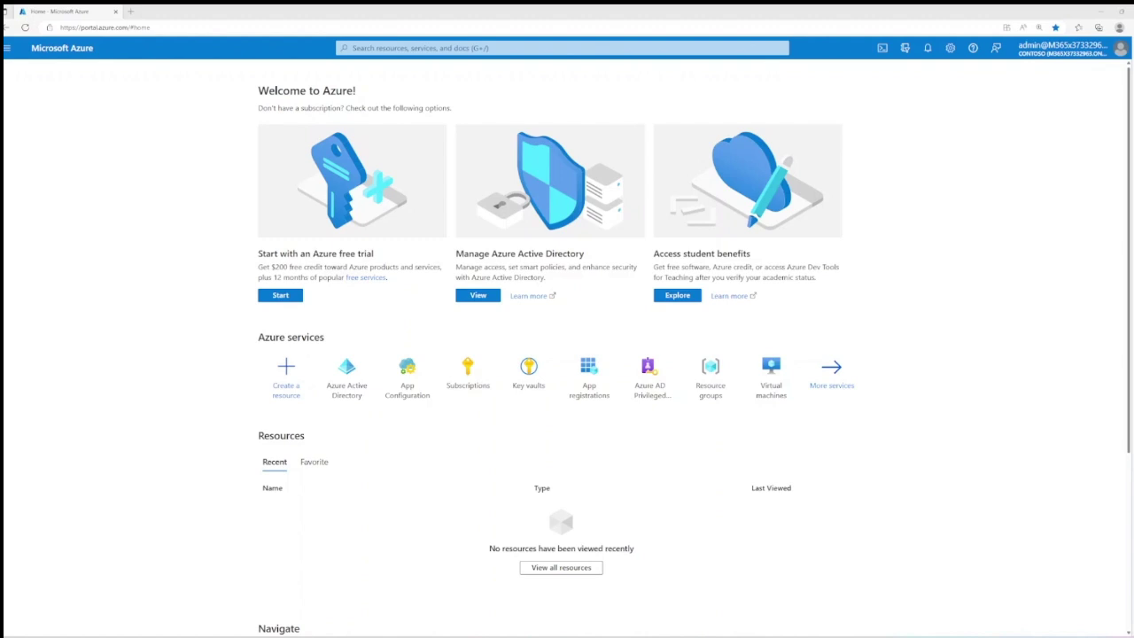
Open the per-user MFA page from the user list in Azure Active Directory.
click(348, 394)
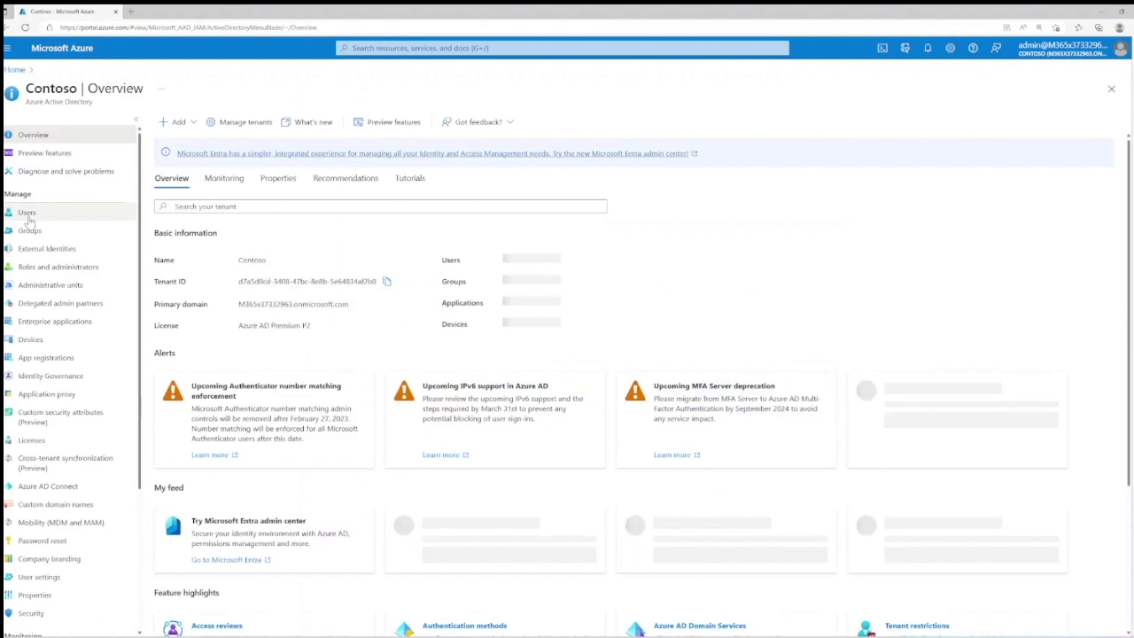
click(28, 213)
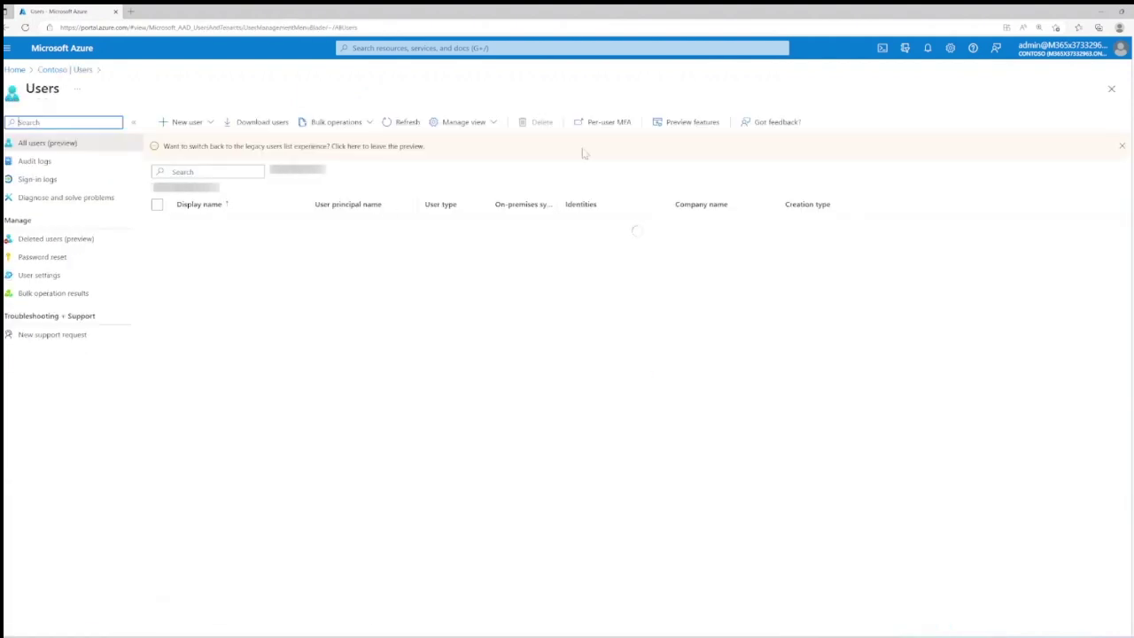
click(606, 123)
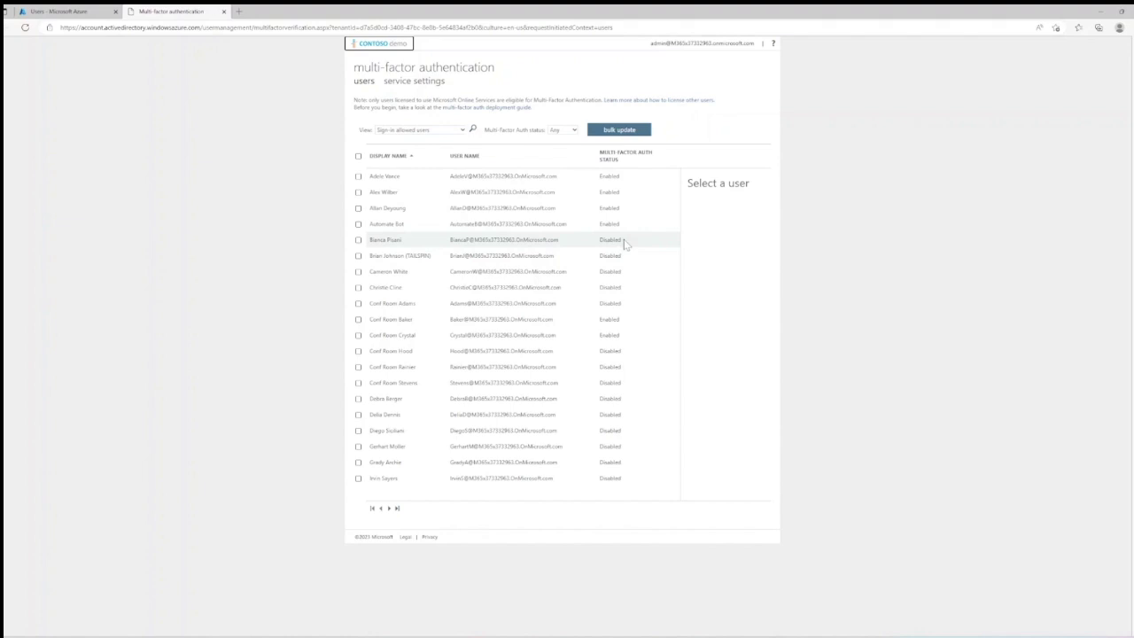
click(358, 157)
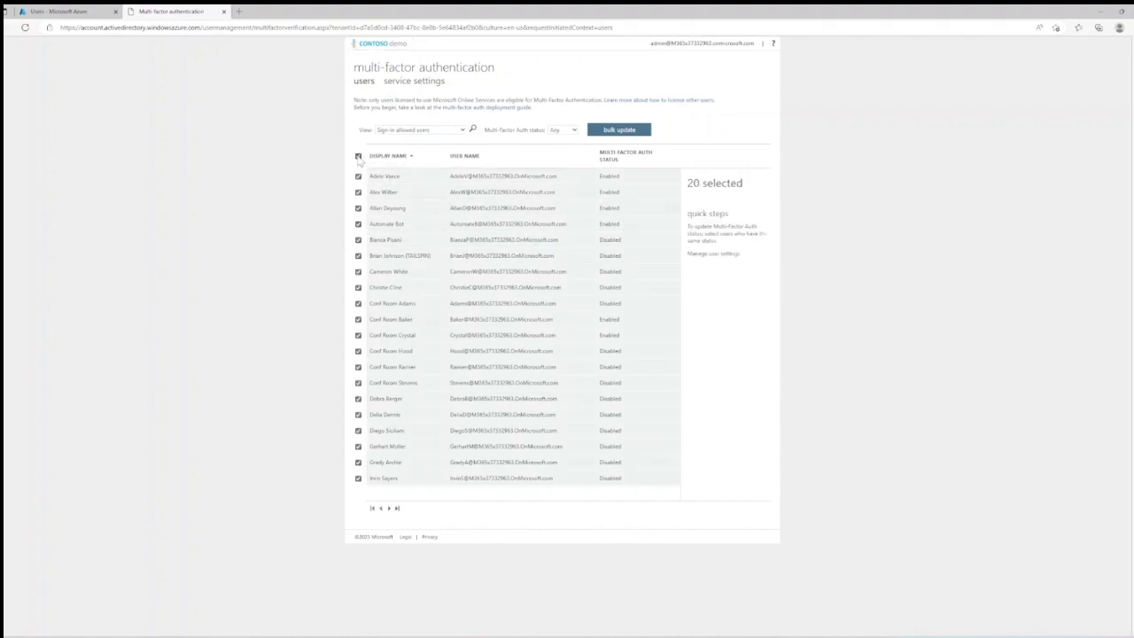
click(358, 157)
click(358, 177)
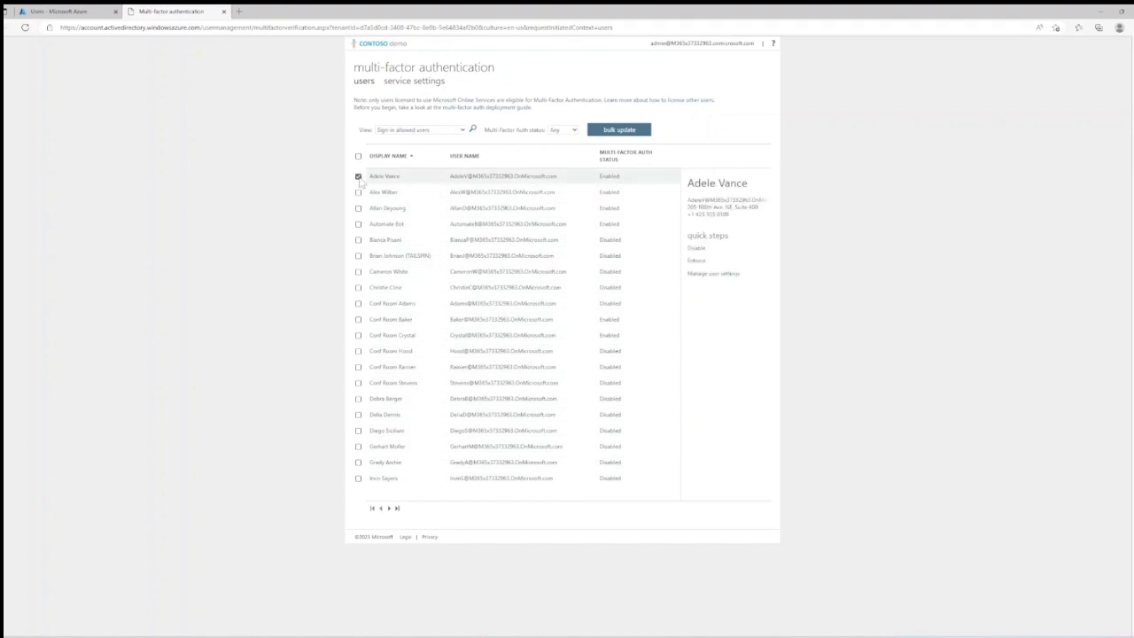
click(358, 177)
Disable multi-factor authentication for the second user in the list and confirm the change.
click(358, 192)
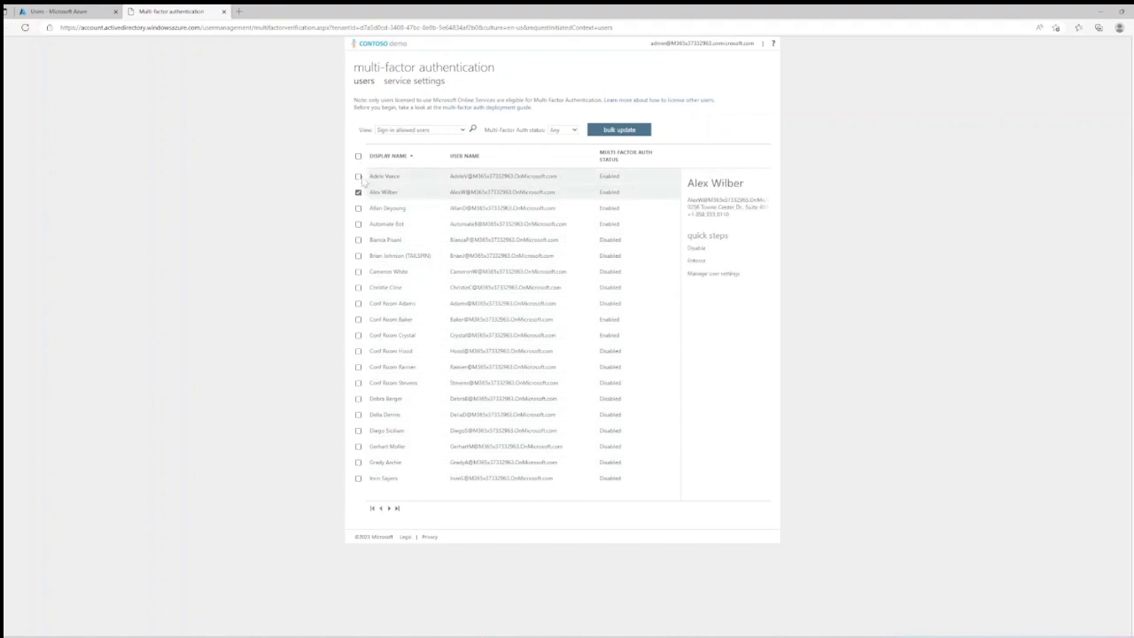
click(358, 176)
click(357, 176)
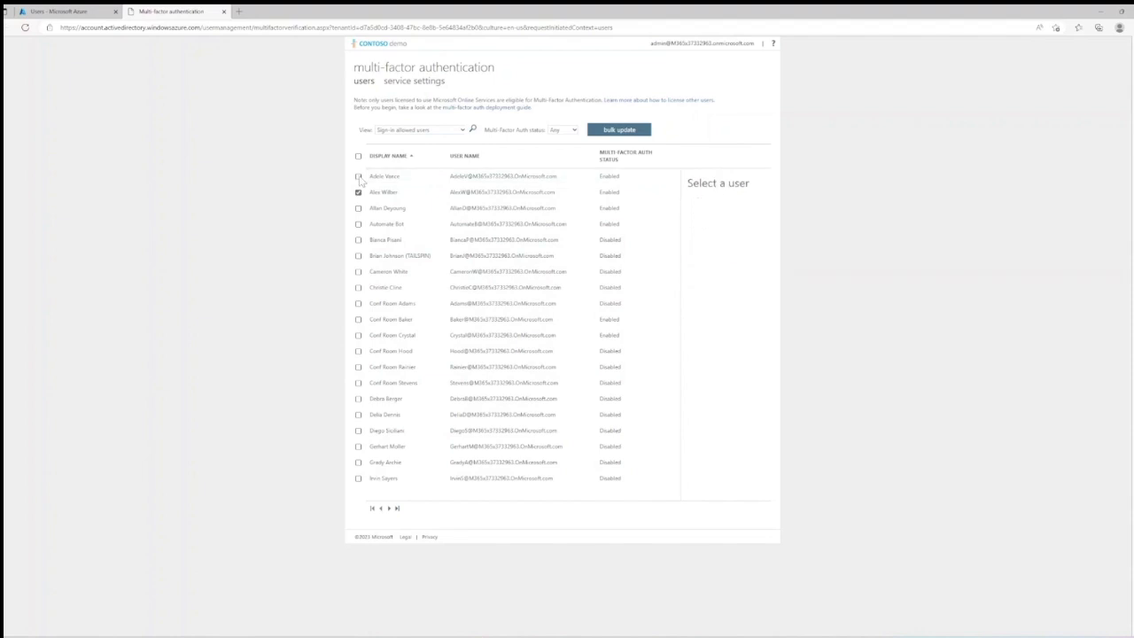
click(472, 131)
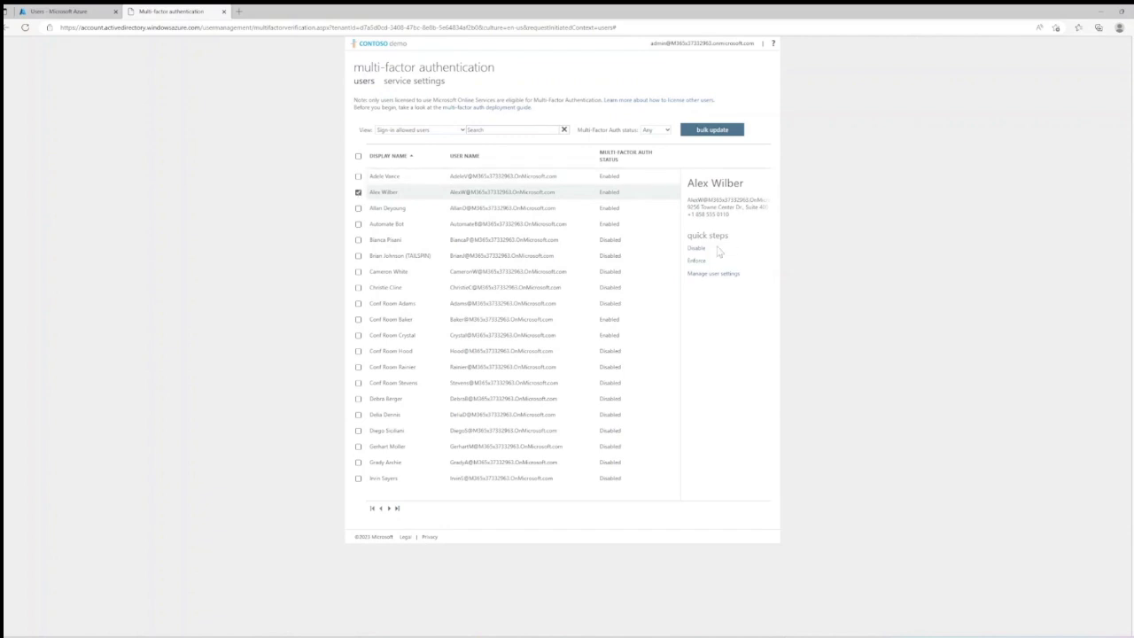
click(694, 250)
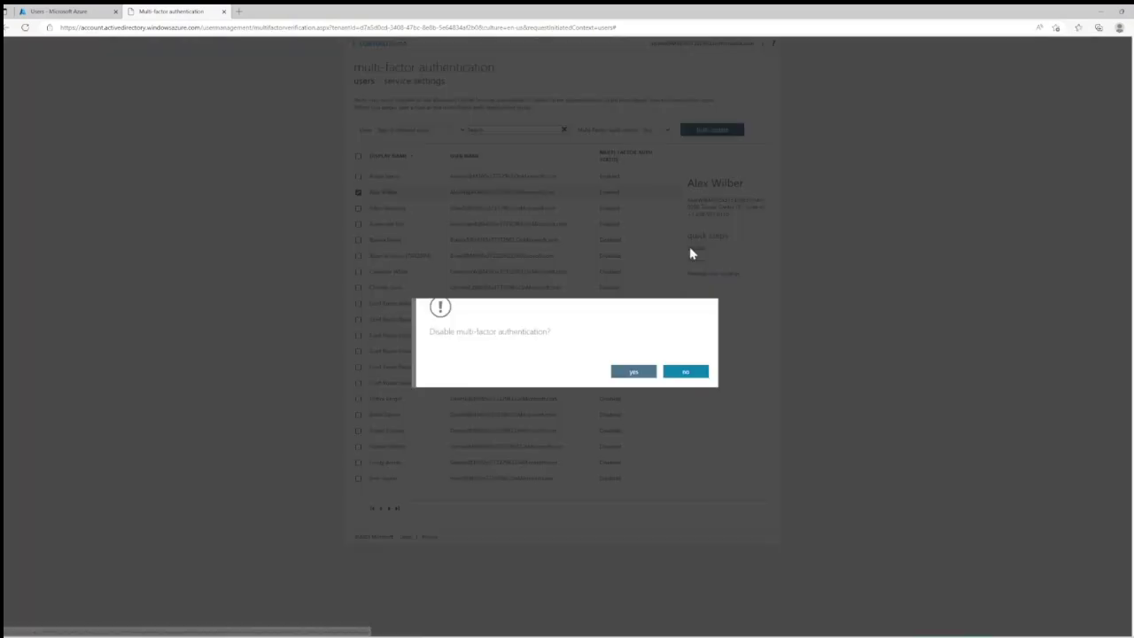
click(632, 373)
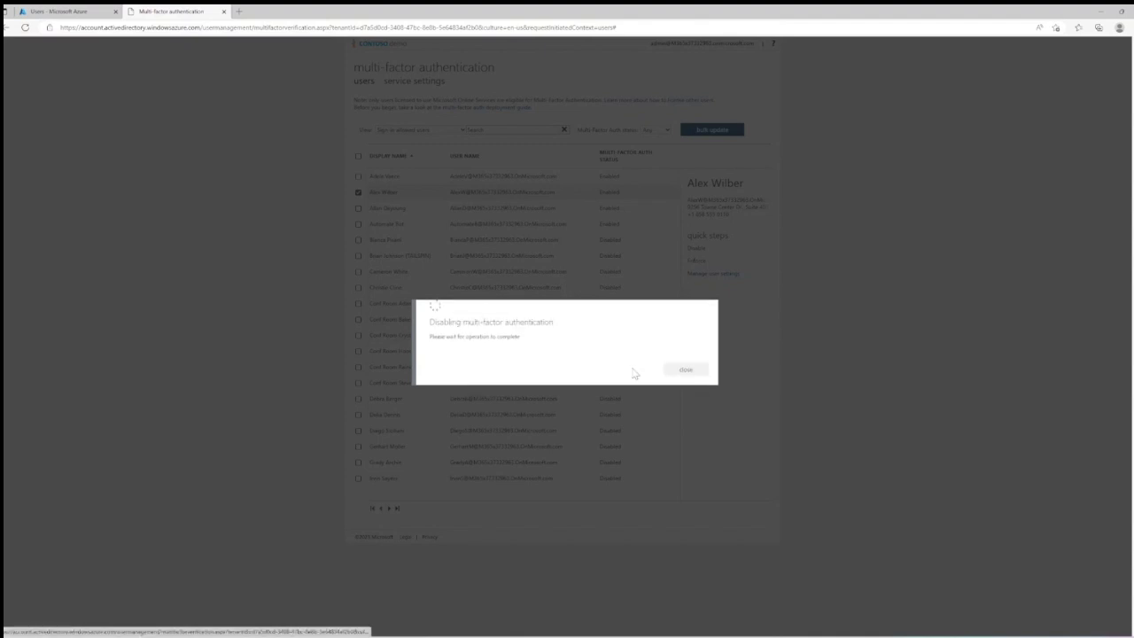
click(698, 371)
click(358, 192)
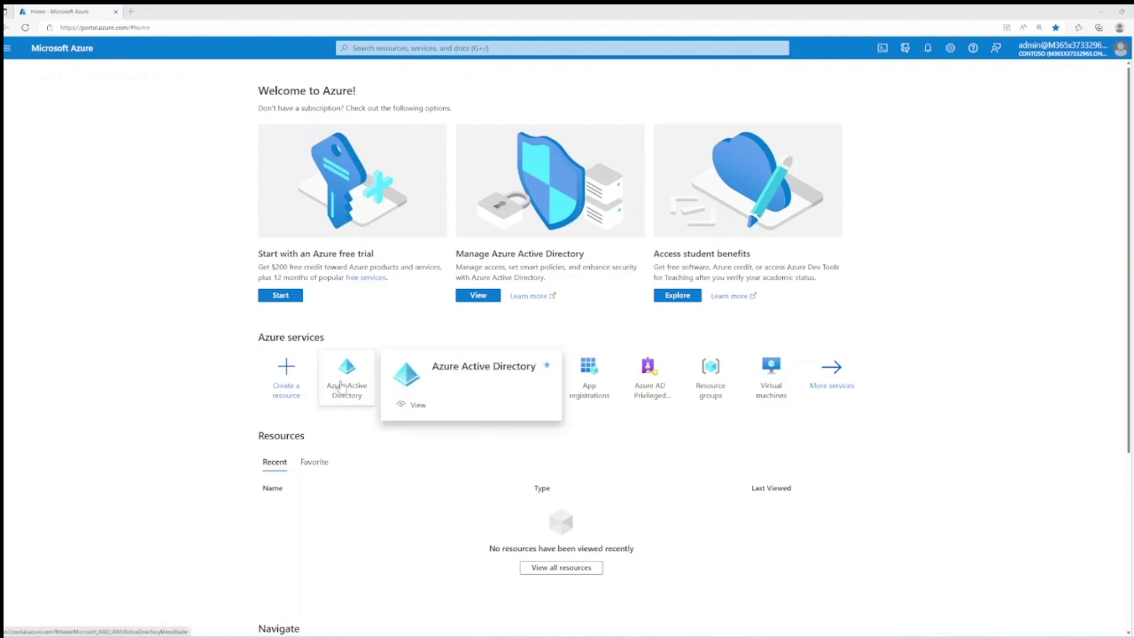
Open the Conditional Access policy "CAP with MFA for cloud apps" from Azure Active Directory's security settings.
click(341, 388)
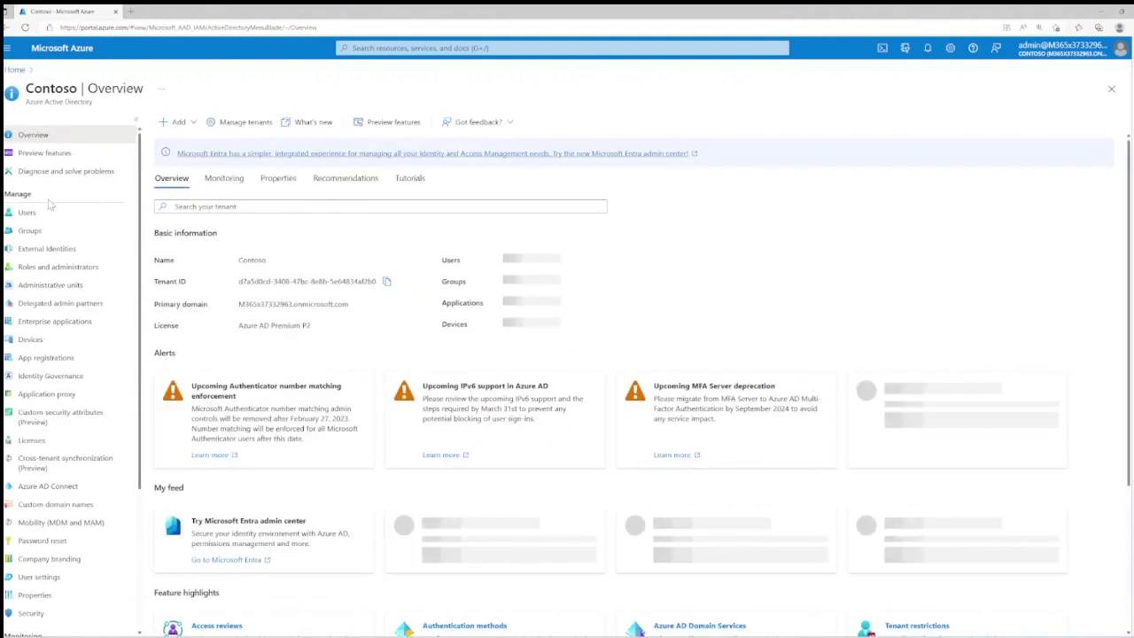
click(37, 615)
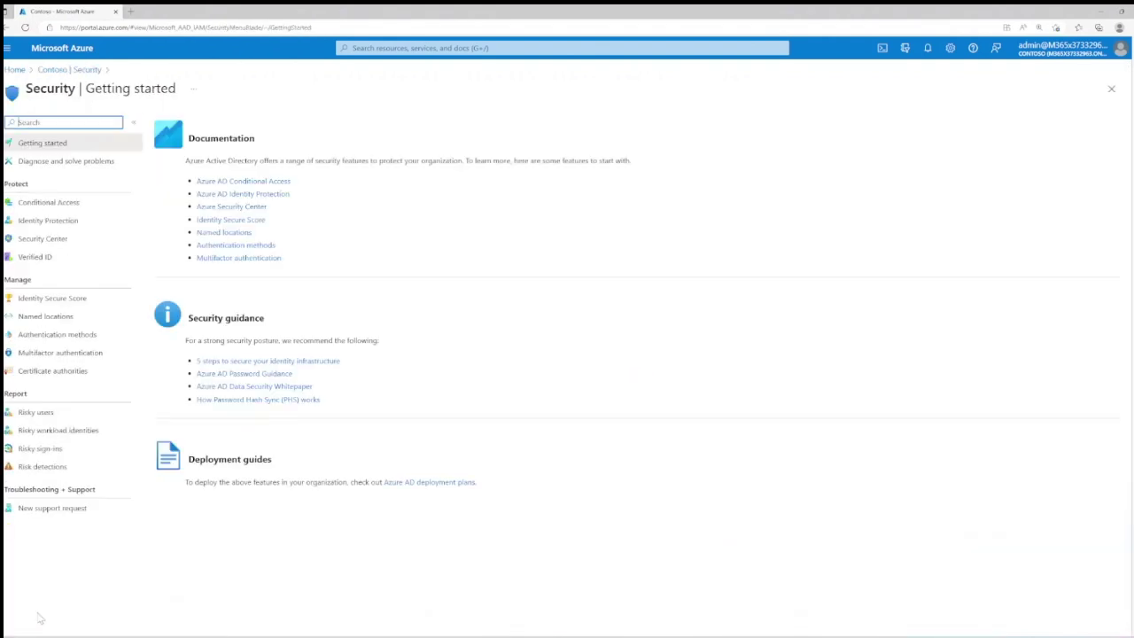
click(67, 203)
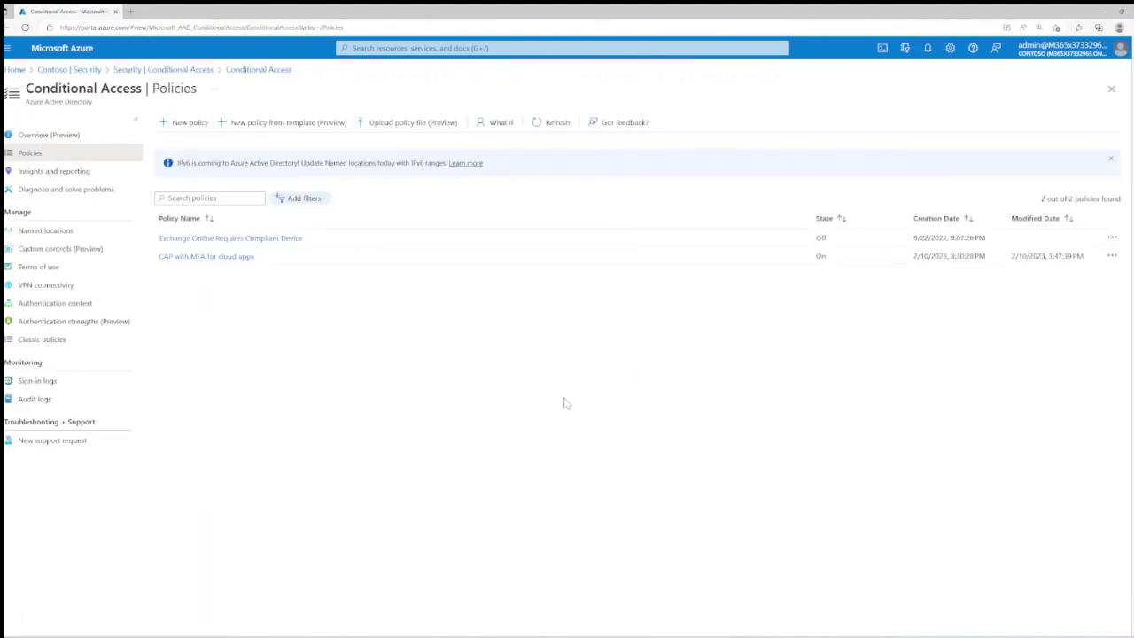
click(202, 259)
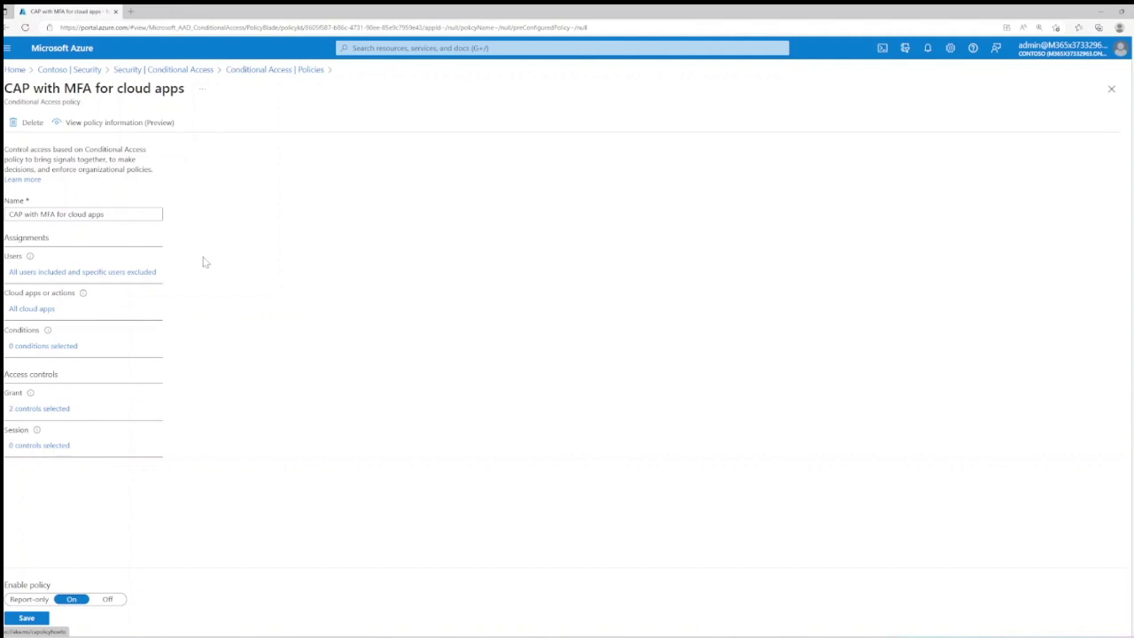
Add the second listed user to the users excluded from the "CAP with MFA for cloud apps" policy and save it.
click(39, 275)
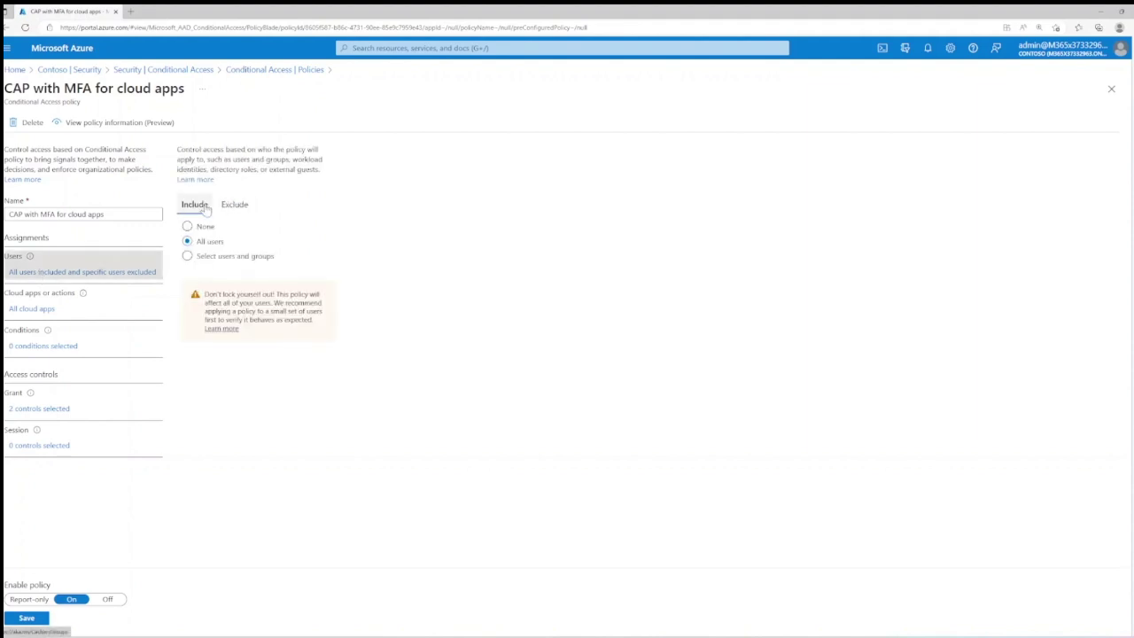
click(236, 205)
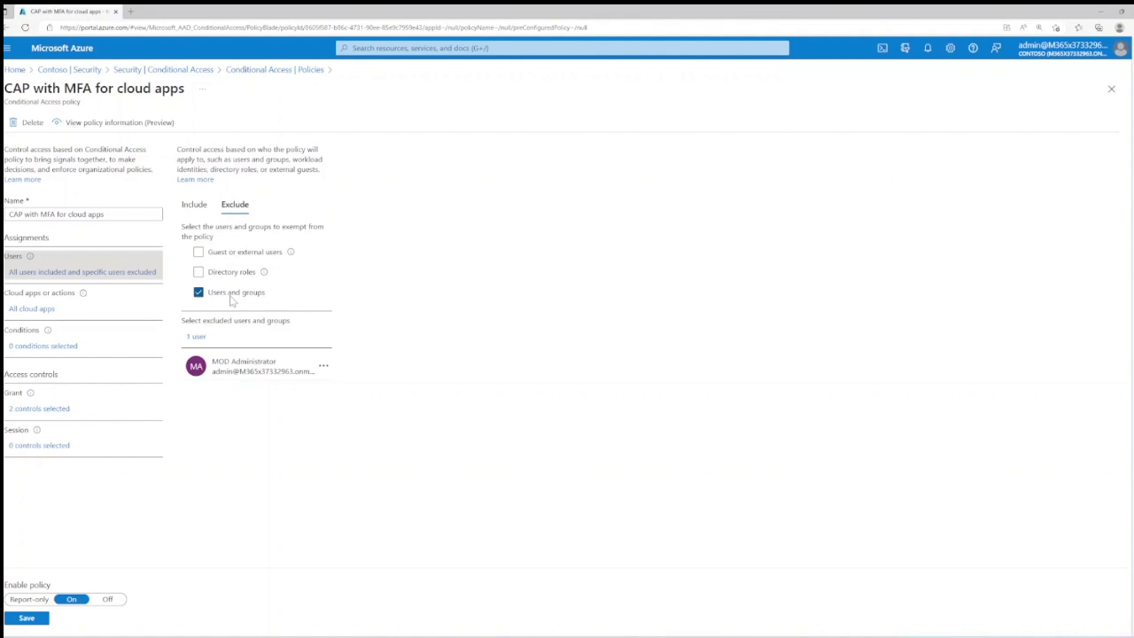
click(197, 338)
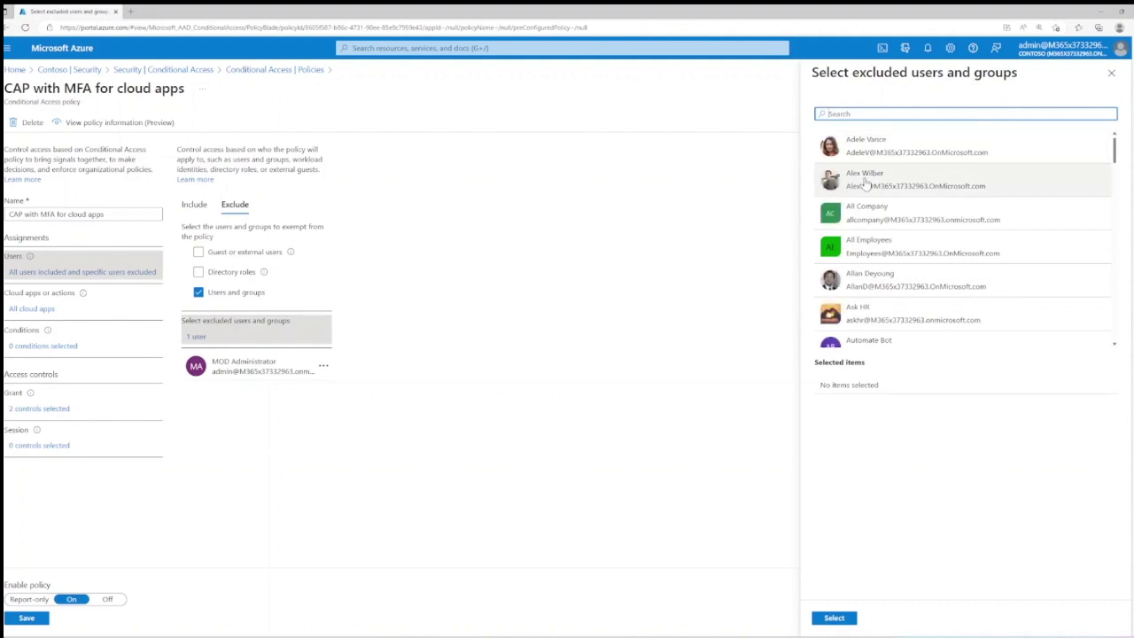
click(860, 180)
click(828, 619)
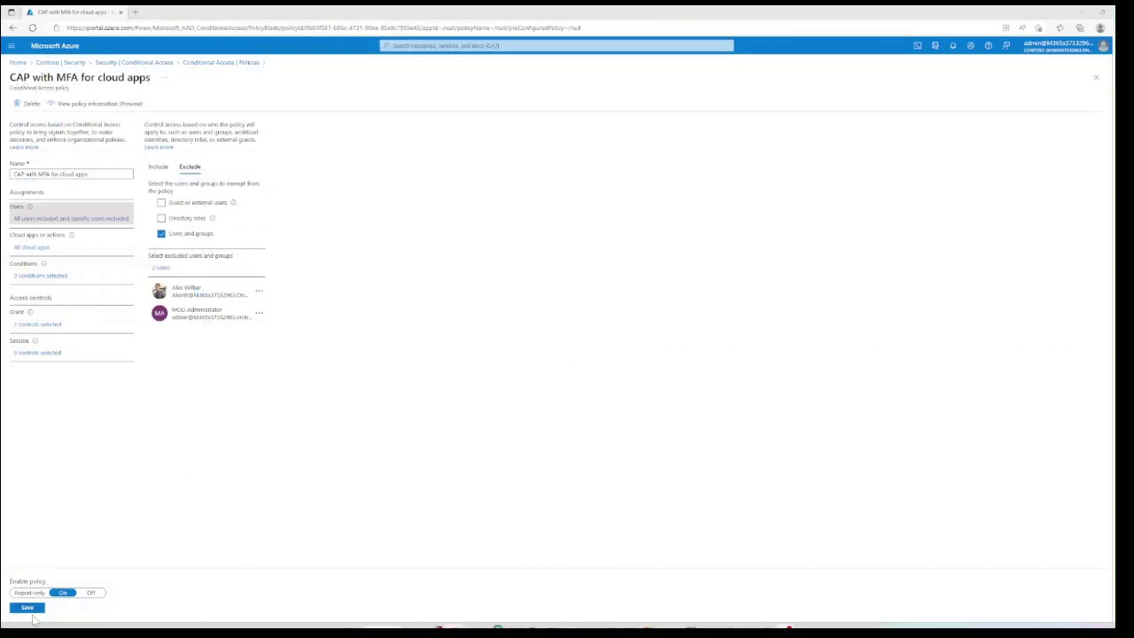
click(28, 609)
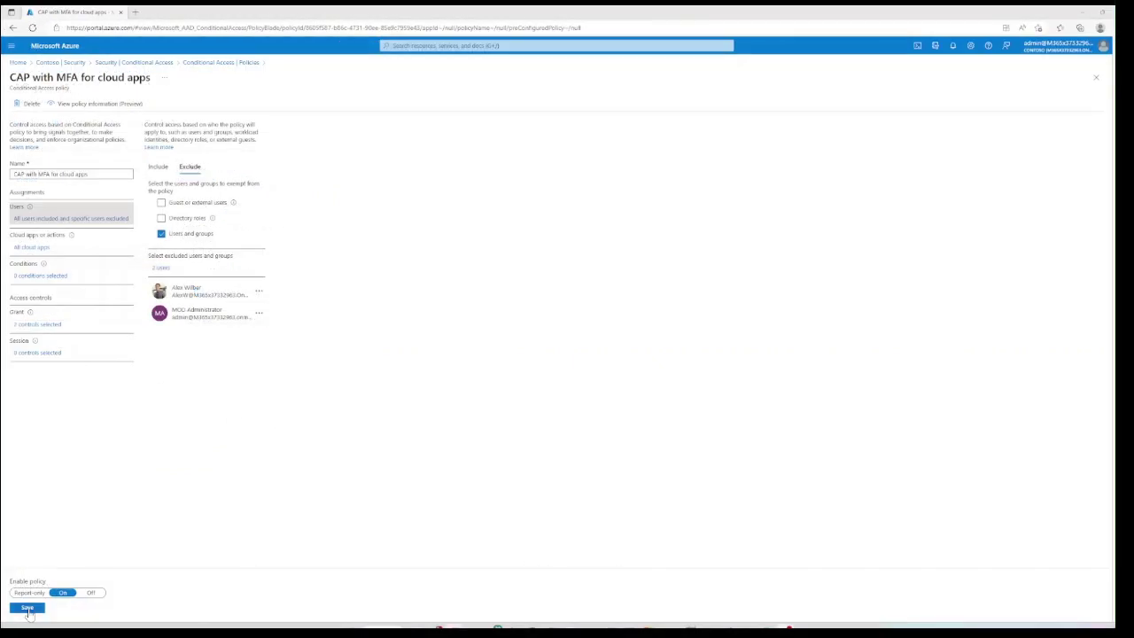